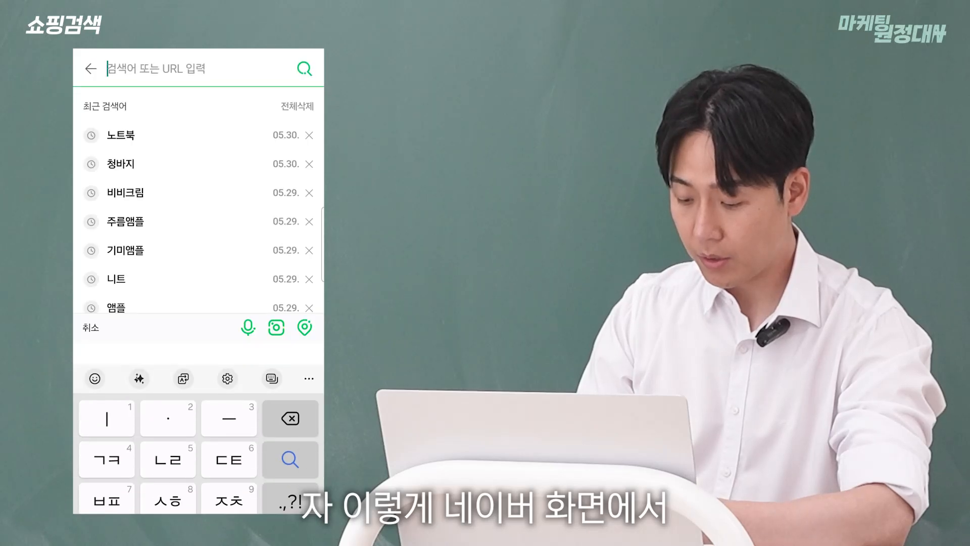
Search Naver mobile for 주름앰플 and browse the brand ads under 지금 볼만한 브랜드
text(주름애ㅁ플)
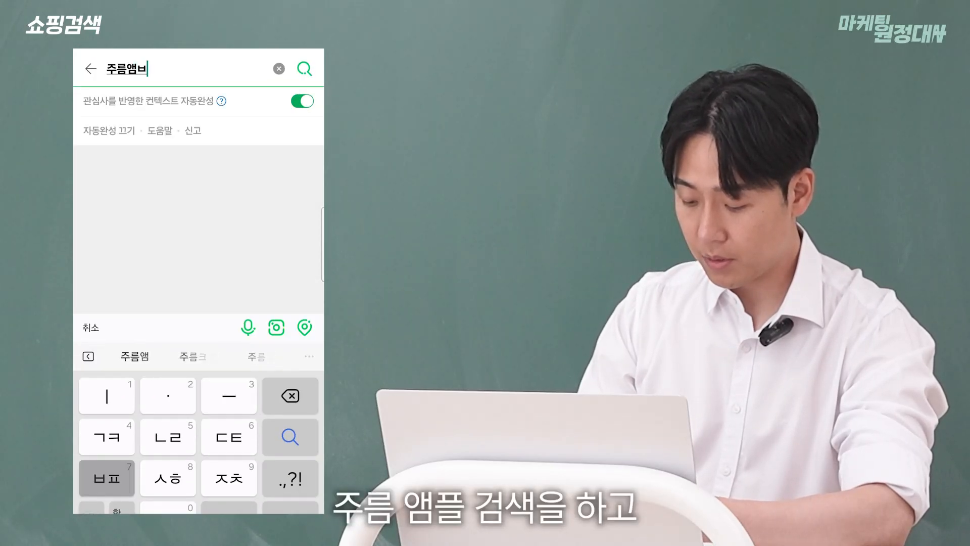
key(Return)
scroll(198, 298, down, 15)
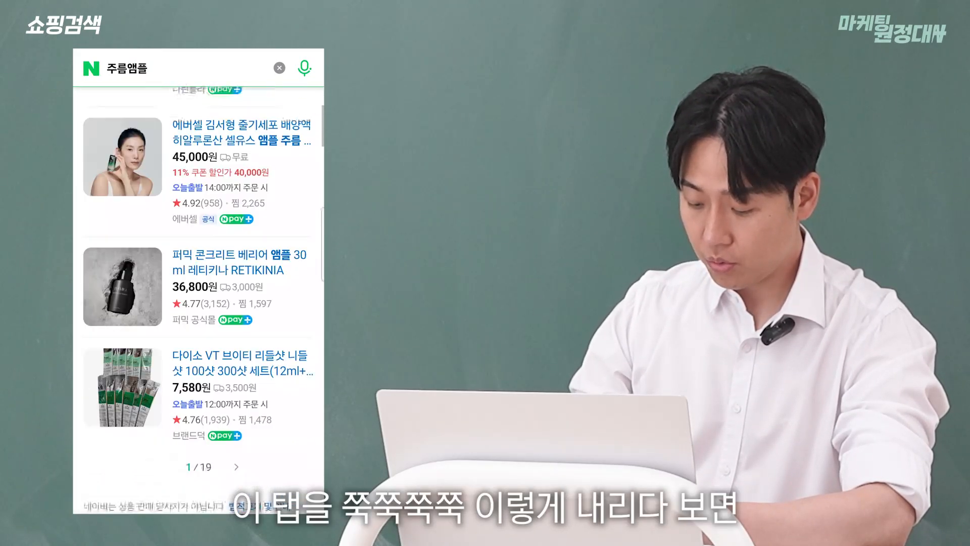
scroll(198, 298, down, 10)
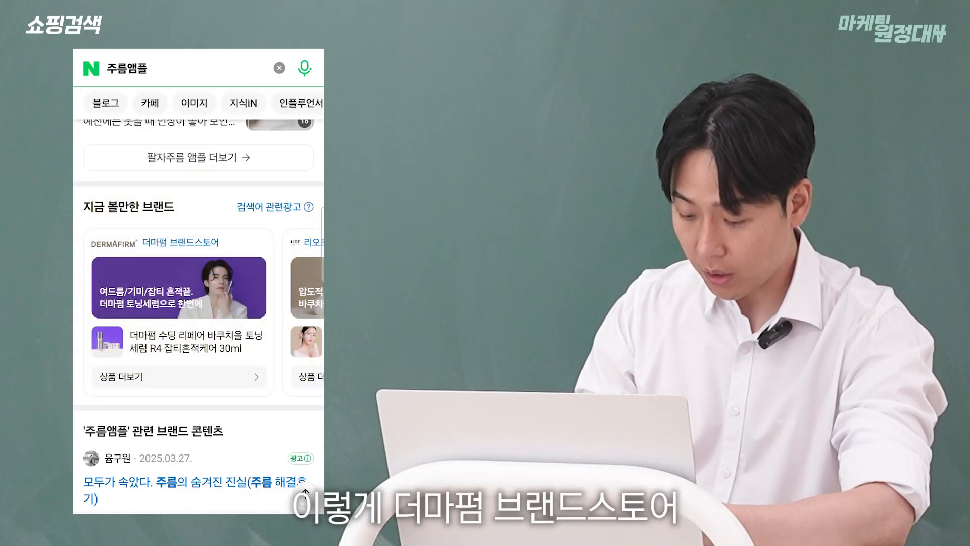
scroll(198, 298, right, 3)
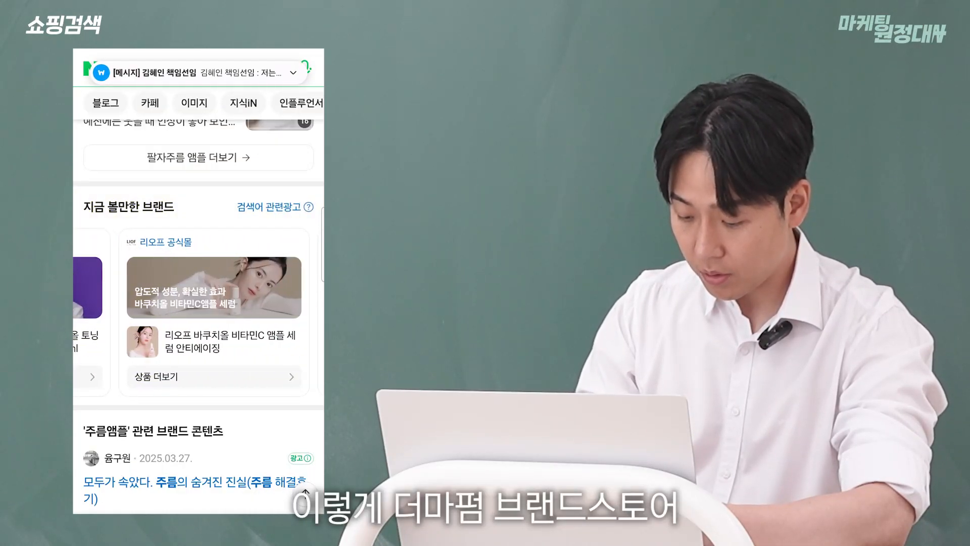
scroll(198, 299, right, 3)
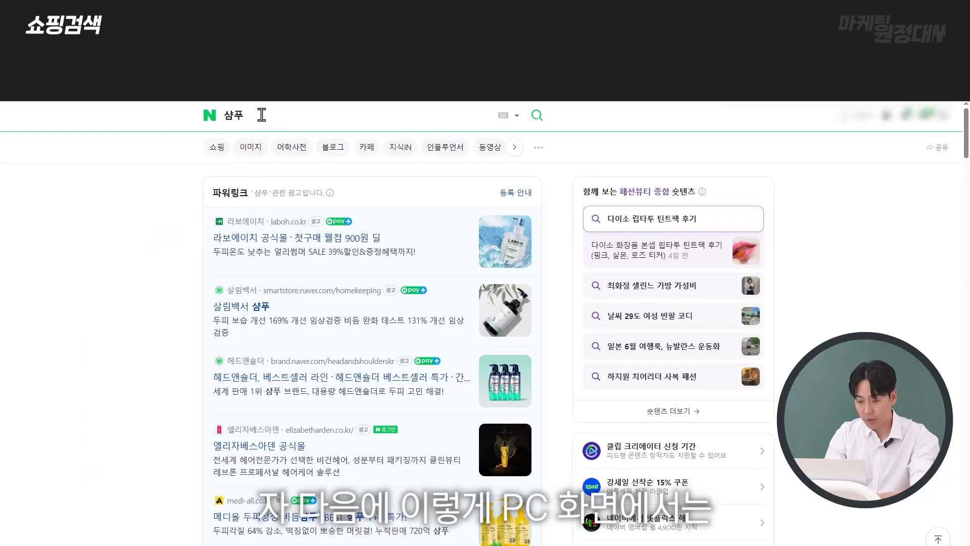
Open the shopping results for 샴푸 on the PC site and browse through the 추천 브랜드 ads
click(219, 147)
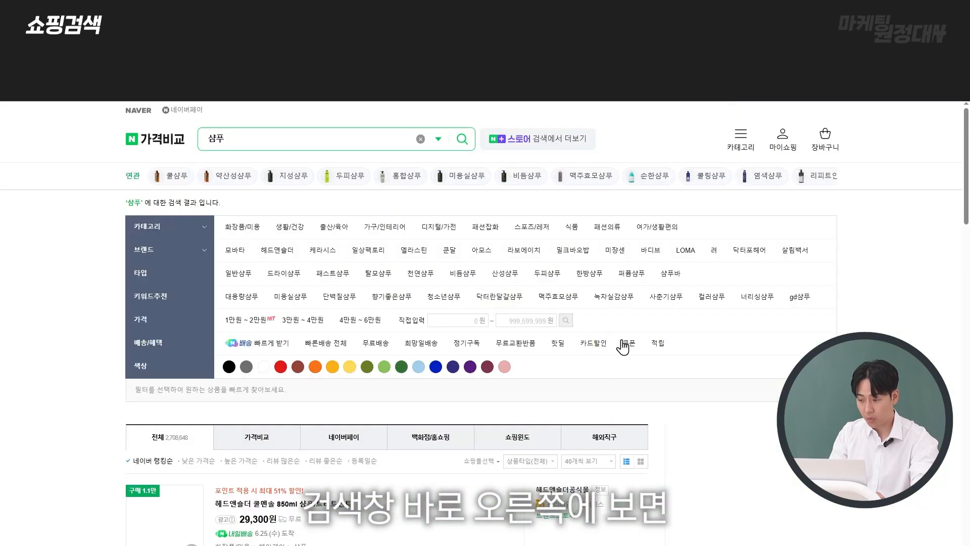
scroll(657, 404, down, 5)
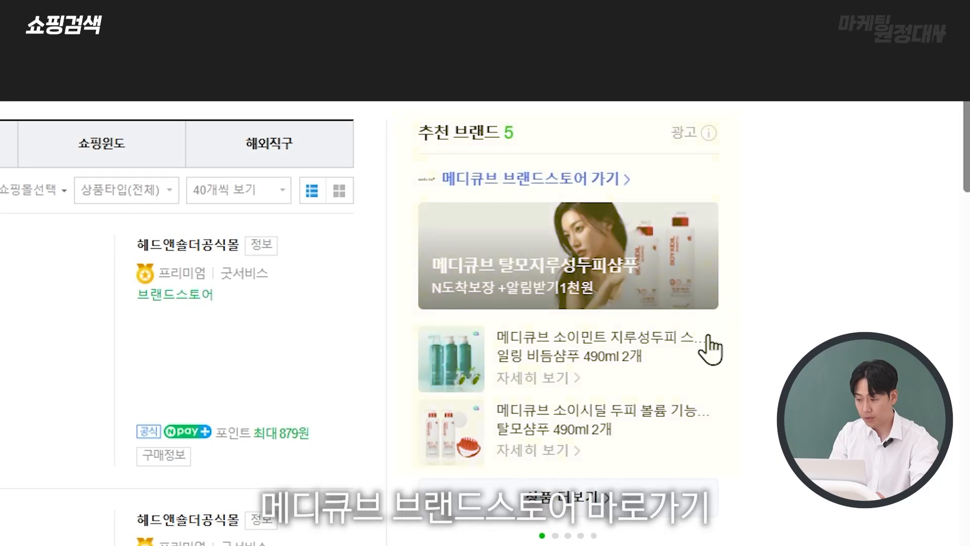
click(723, 372)
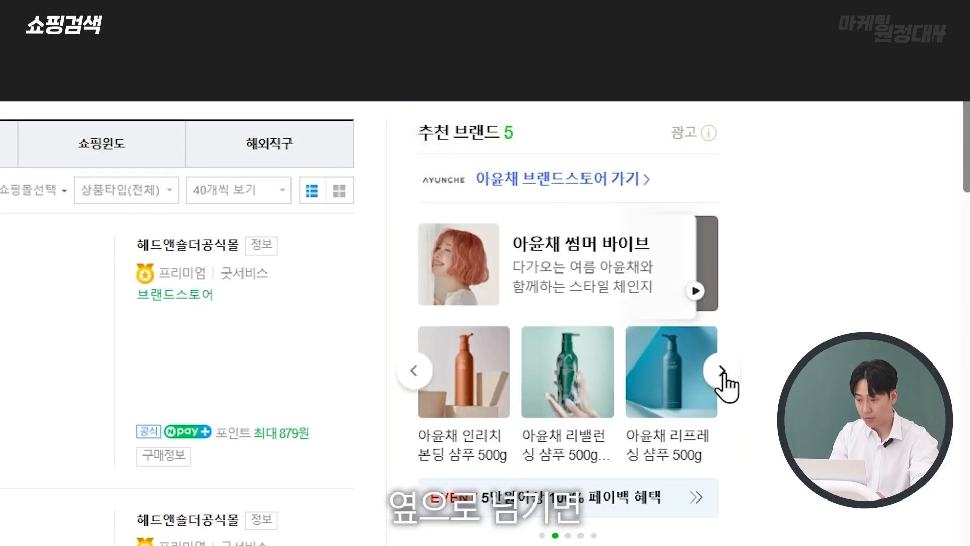
click(724, 373)
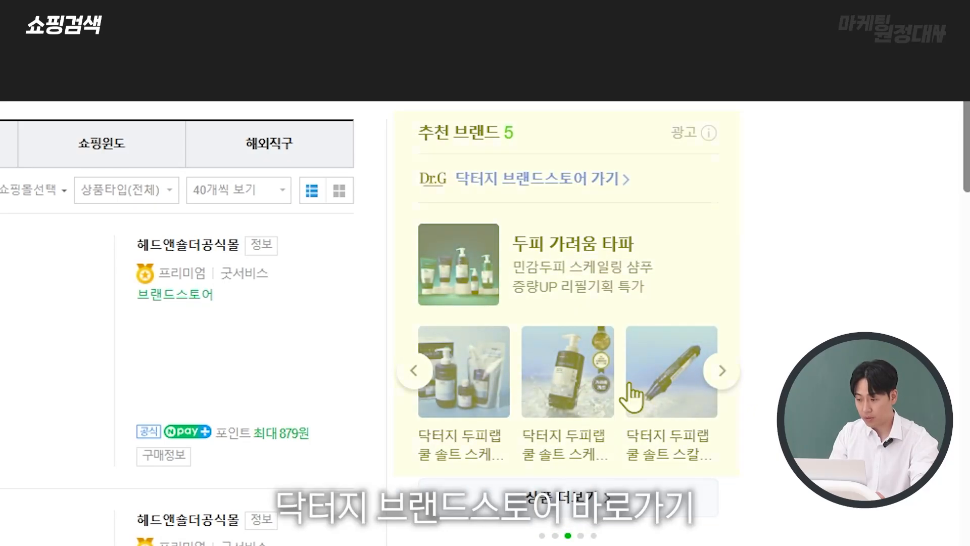
click(414, 374)
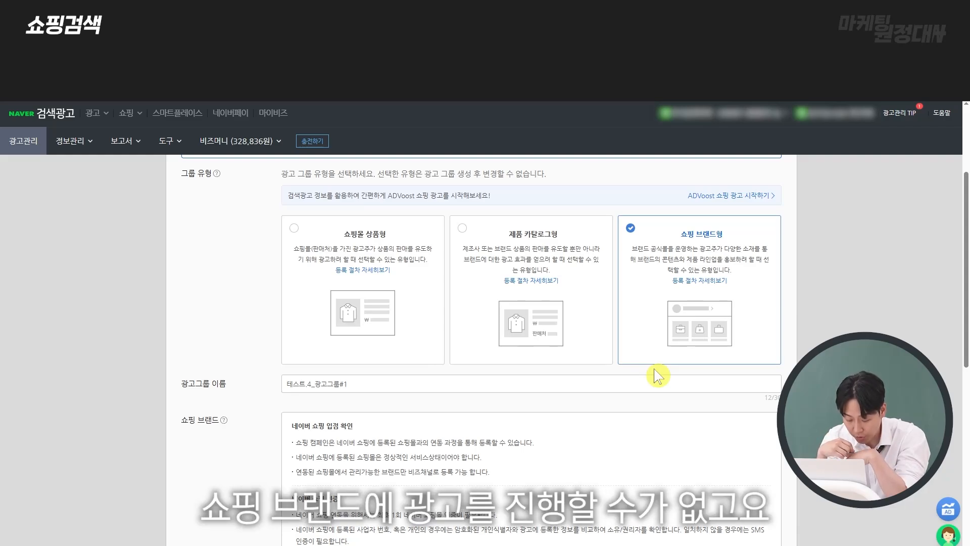
In the Naver Search Ads (검색광고) ad group form, select the existing brand as the 쇼핑 브랜드
scroll(651, 374, down, 4)
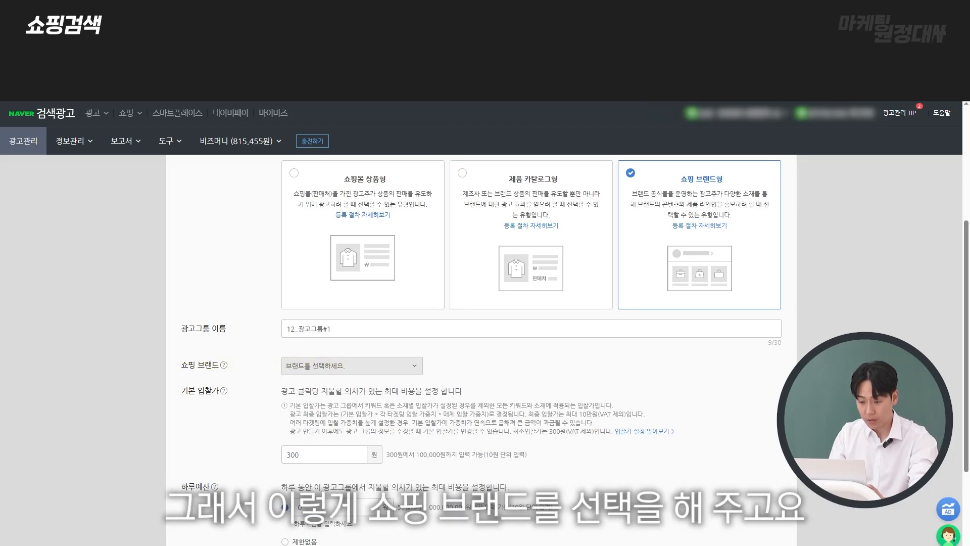
click(399, 365)
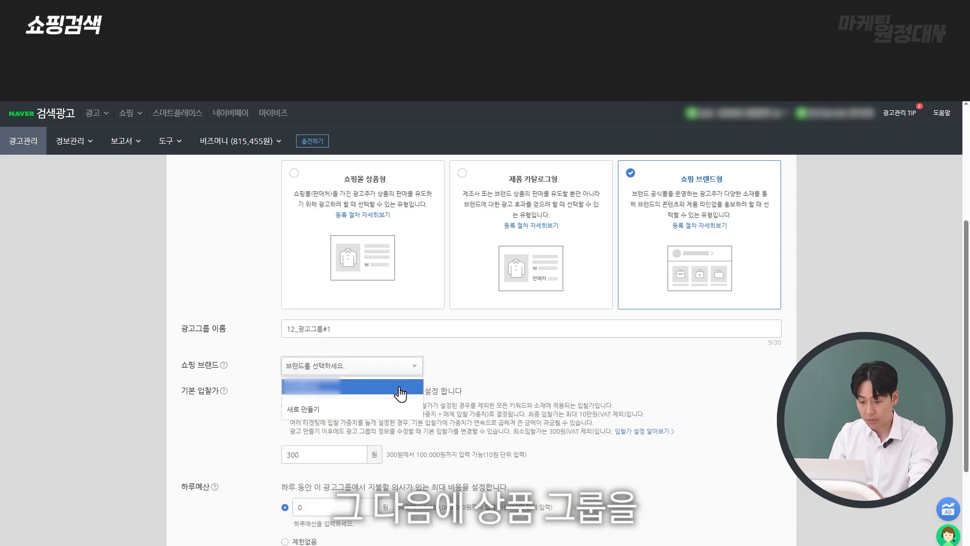
click(400, 393)
Create a new product group (상품 그룹) with the registration method set to 상품 선택 등록
click(412, 395)
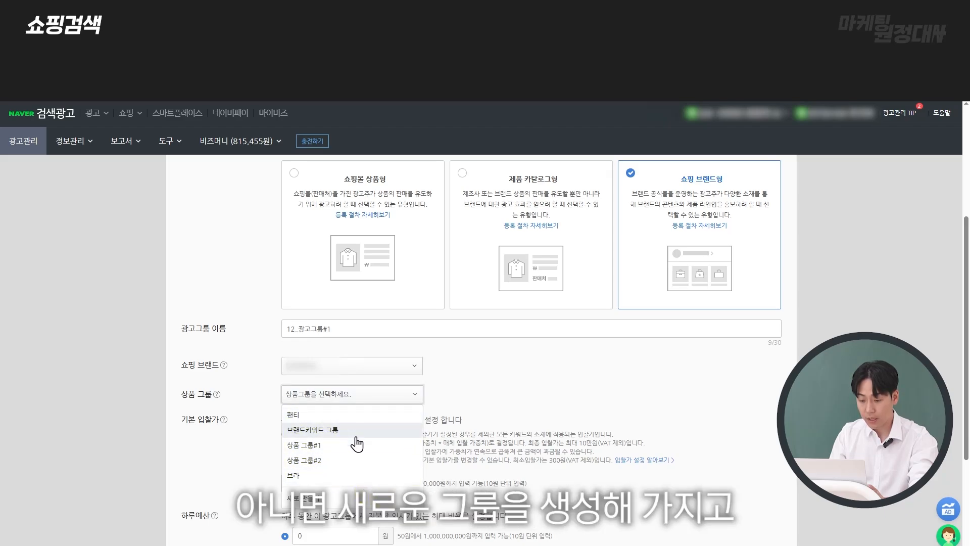
click(400, 500)
scroll(765, 444, down, 3)
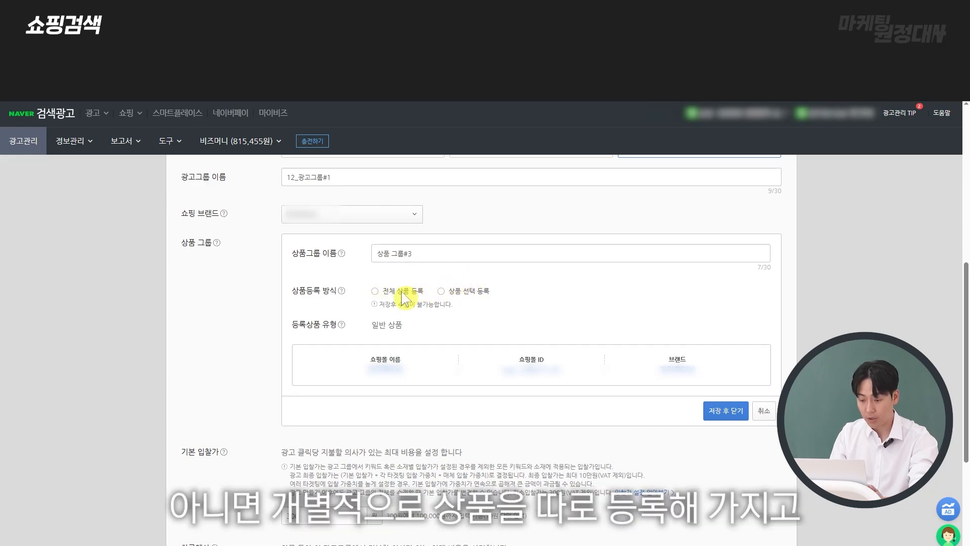
click(442, 292)
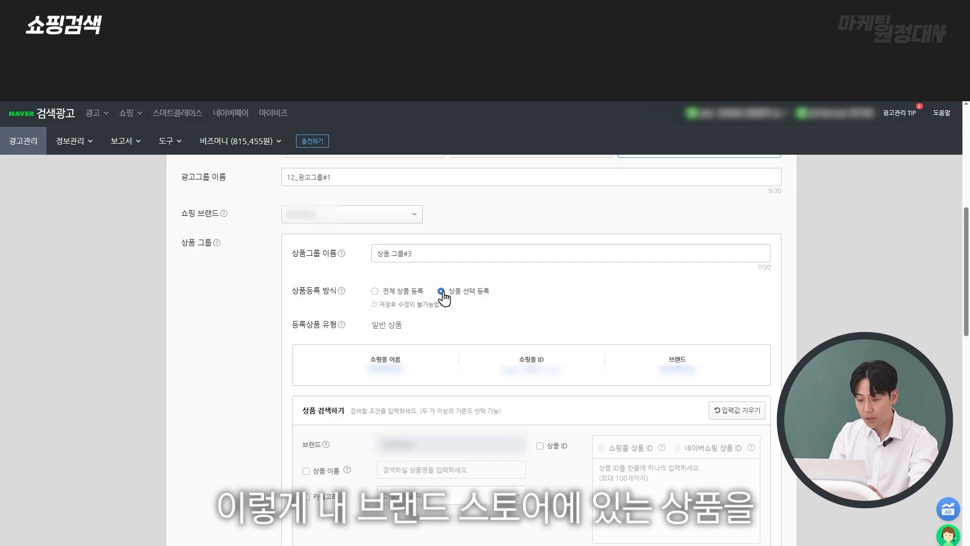
Run the product search without any conditions and look through the brand's listed products
scroll(521, 303, down, 3)
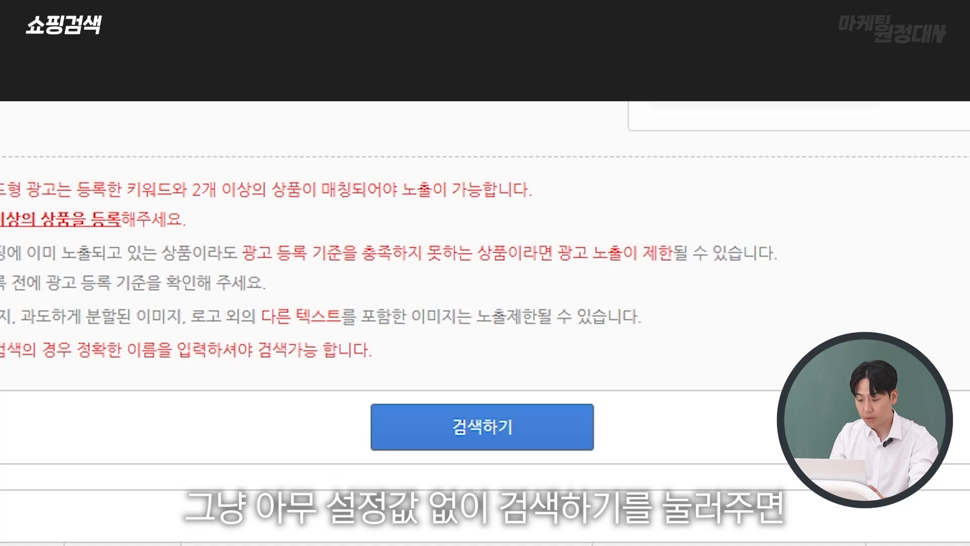
click(461, 427)
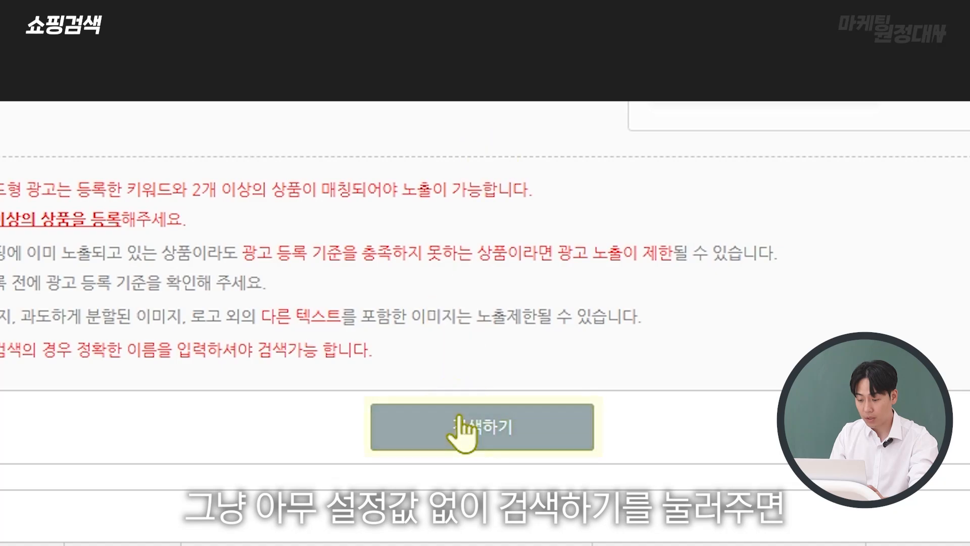
scroll(655, 437, down, 5)
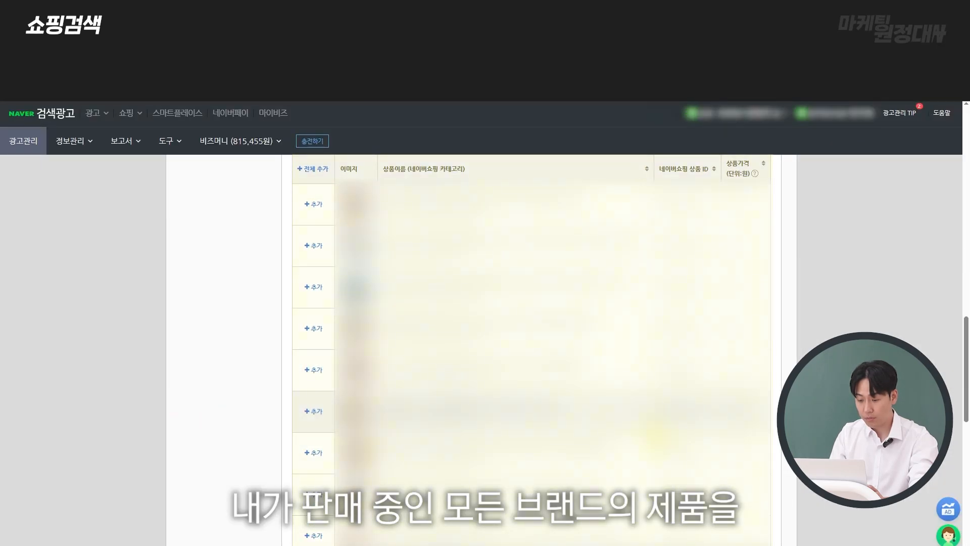
scroll(654, 438, down, 3)
scroll(654, 438, up, 4)
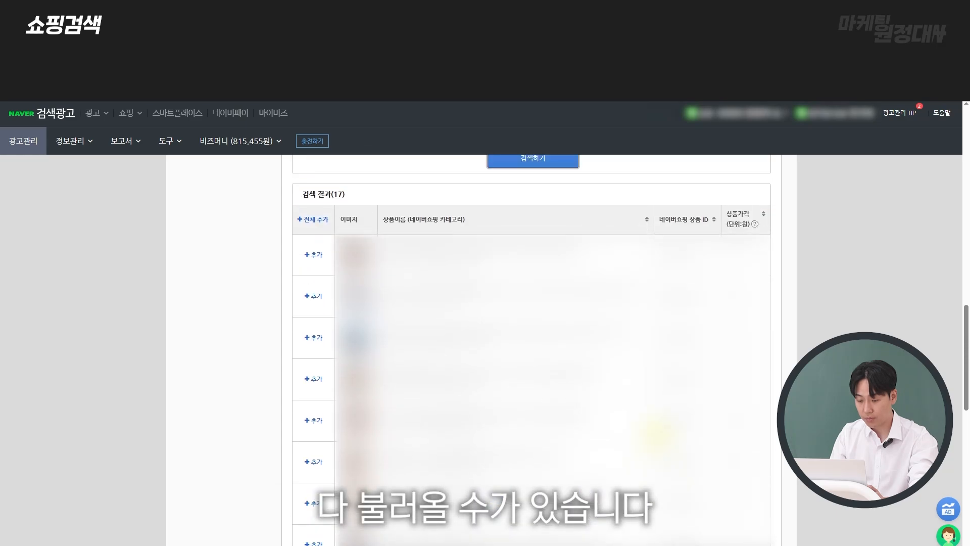
scroll(654, 432, down, 1)
scroll(531, 349, up, 10)
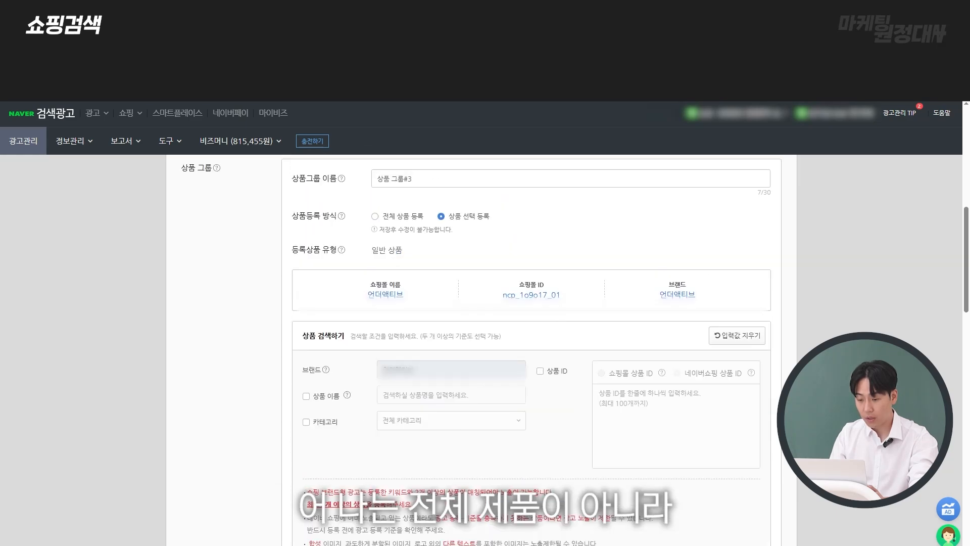
Search the brand's products by the product name 팬티 and review the results
scroll(530, 348, down, 2)
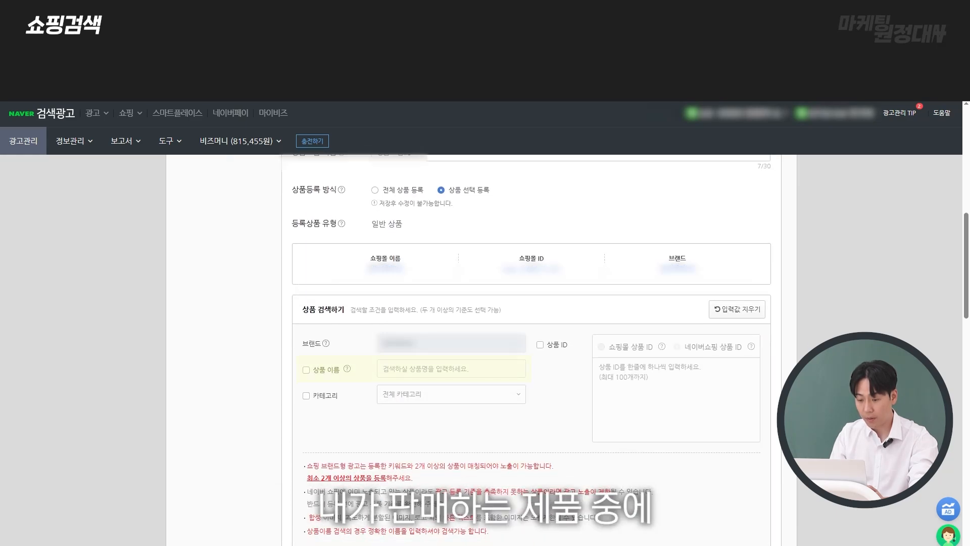
click(429, 373)
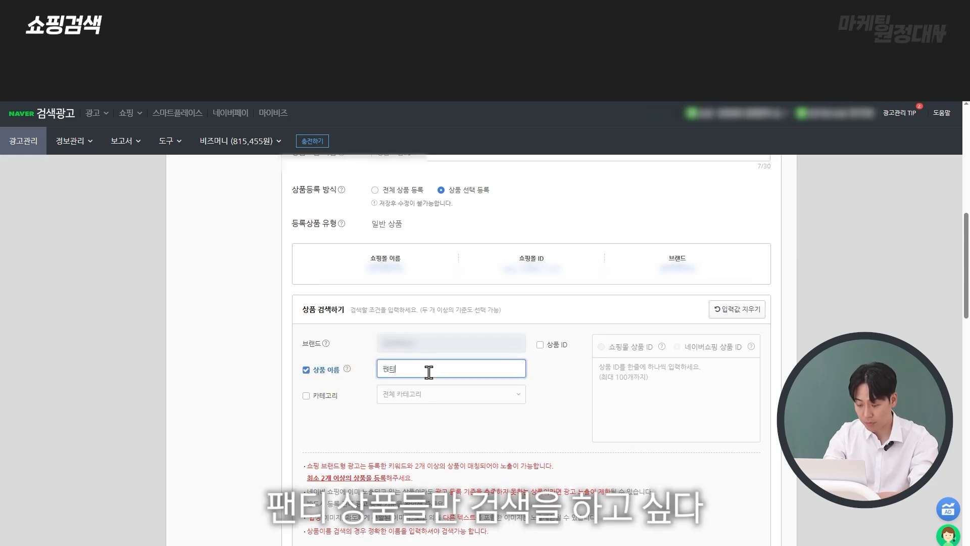
key(BackSpace)
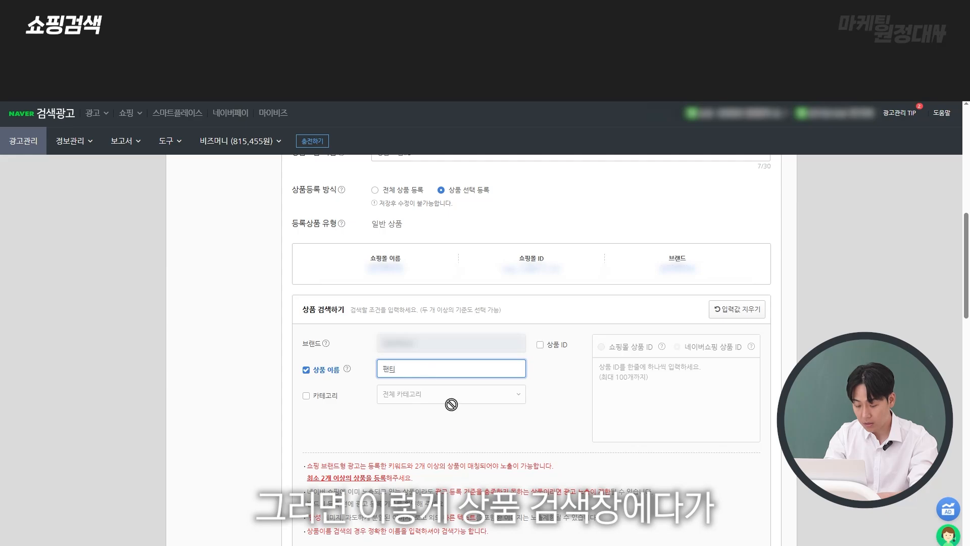
text(티)
scroll(452, 404, down, 2)
click(465, 345)
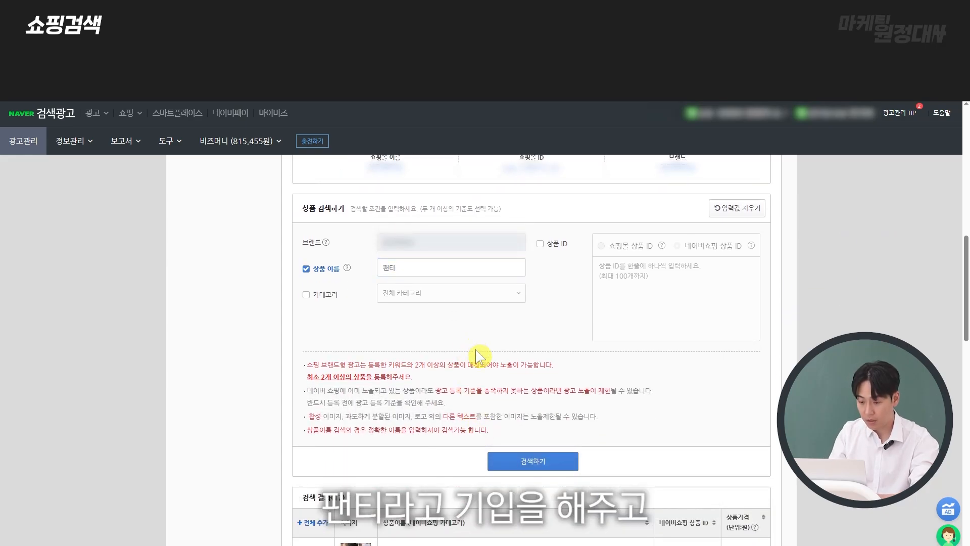
click(533, 459)
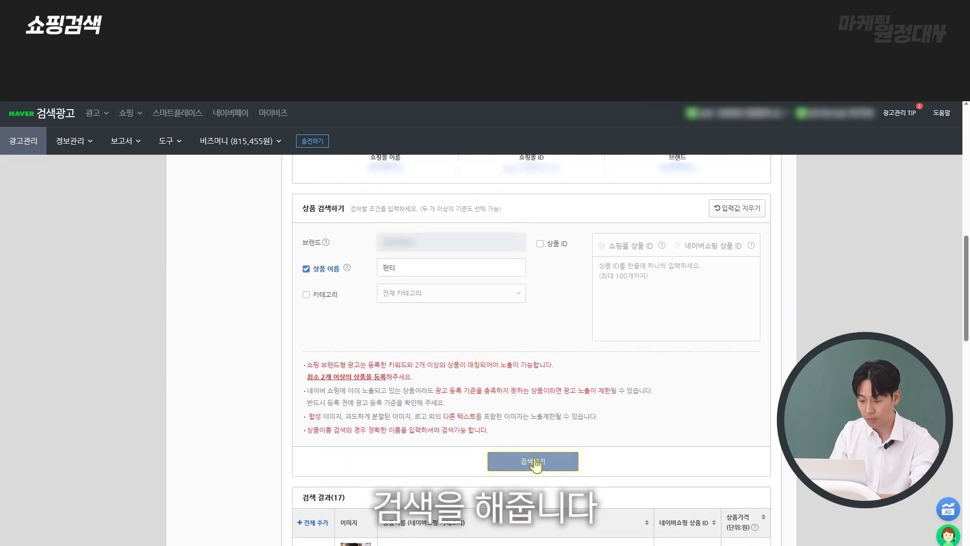
scroll(536, 460, down, 7)
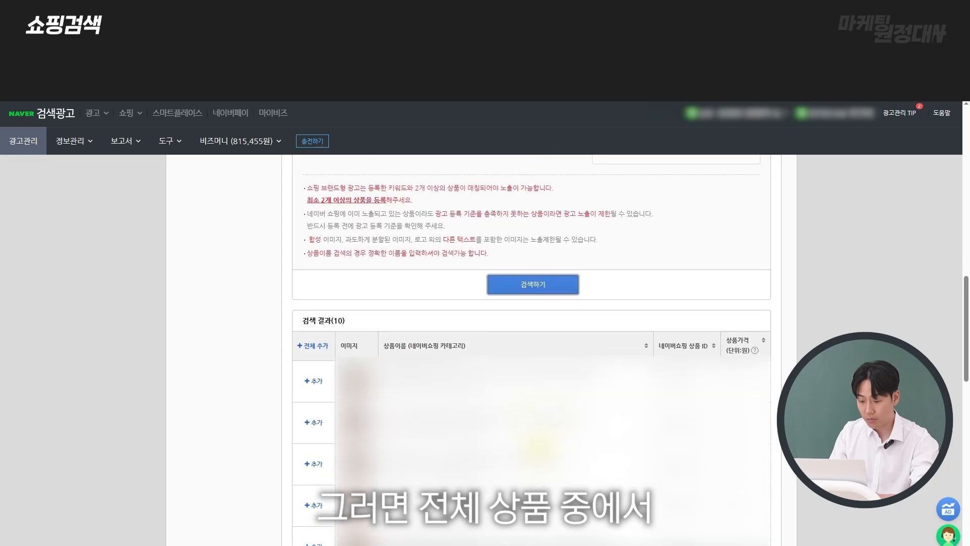
scroll(537, 450, down, 2)
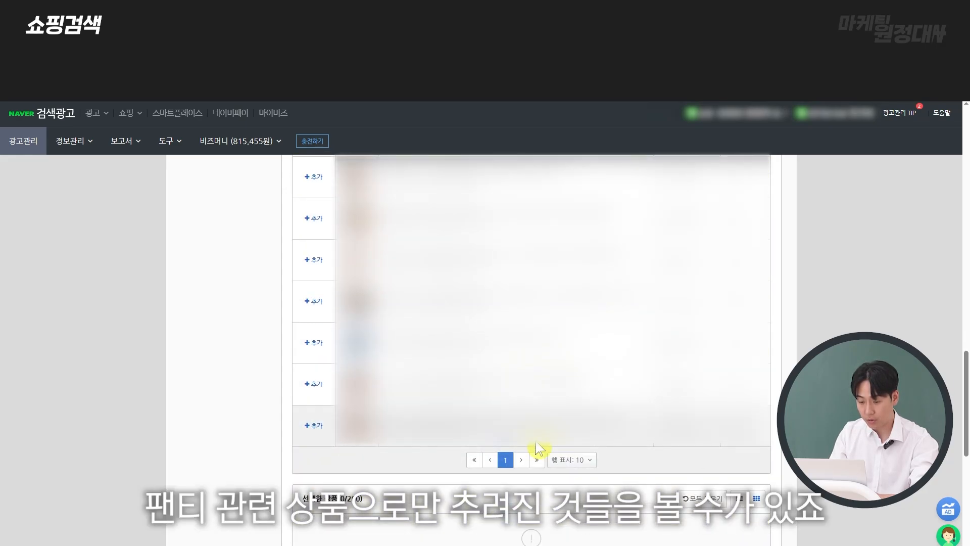
Add five of the found products, including the first, third and fifth results, to the product group's selection
scroll(537, 449, up, 6)
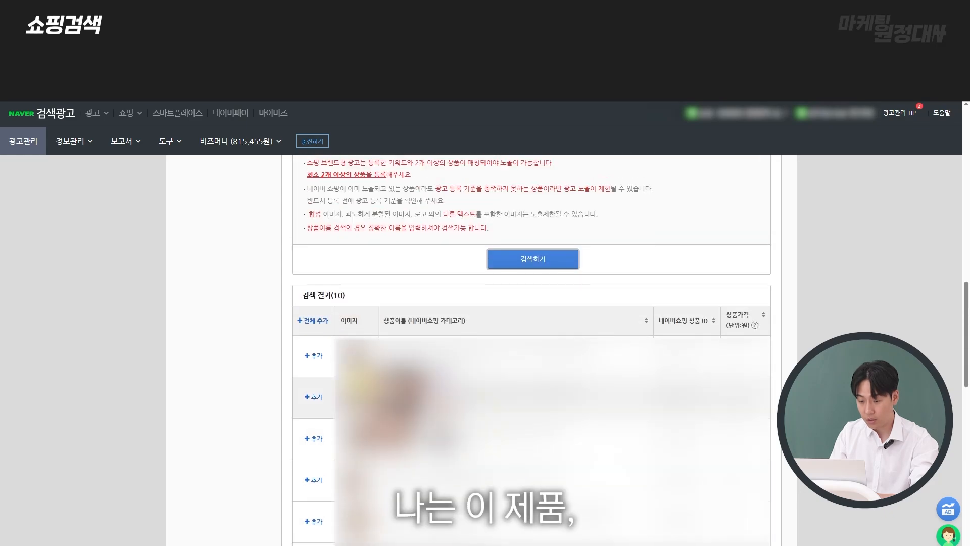
click(316, 358)
click(316, 439)
click(317, 522)
scroll(316, 523, down, 1)
click(317, 513)
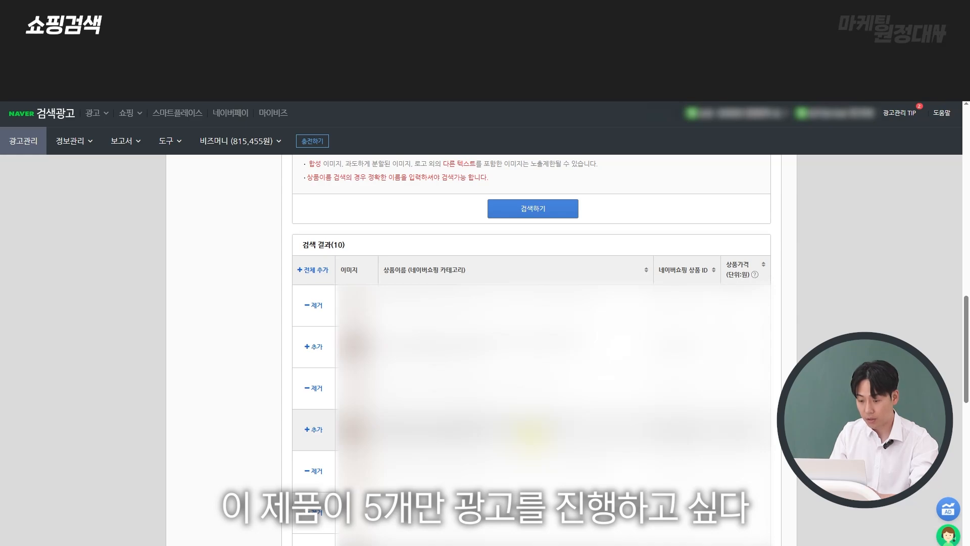
scroll(528, 432, down, 8)
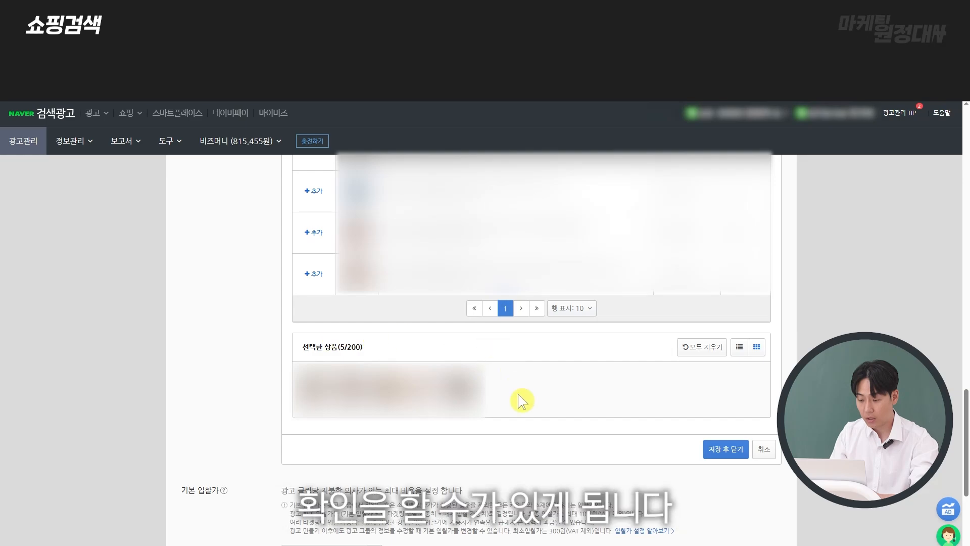
Set the ad group's daily budget (하루예산) to 10,000 won and expand the advanced options (고급옵션)
scroll(521, 429, down, 5)
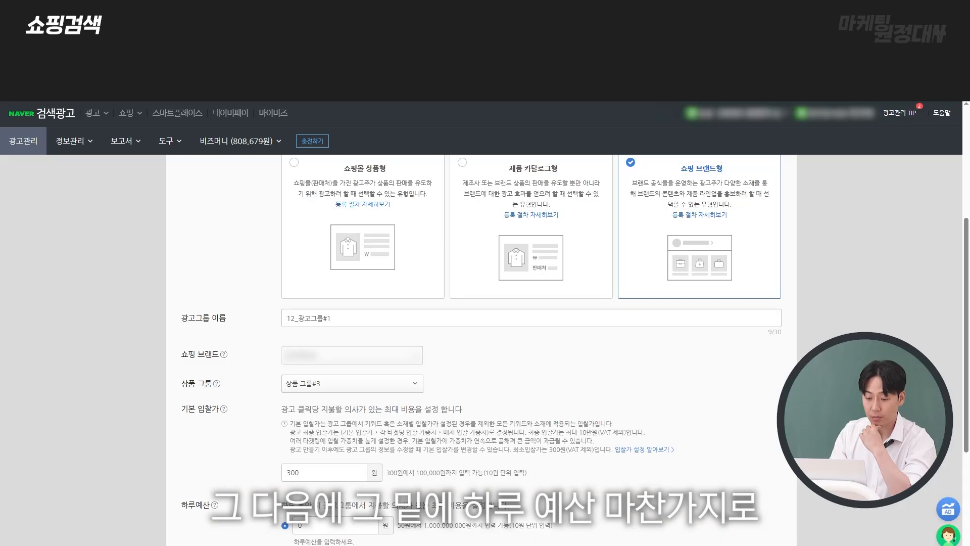
scroll(480, 329, down, 3)
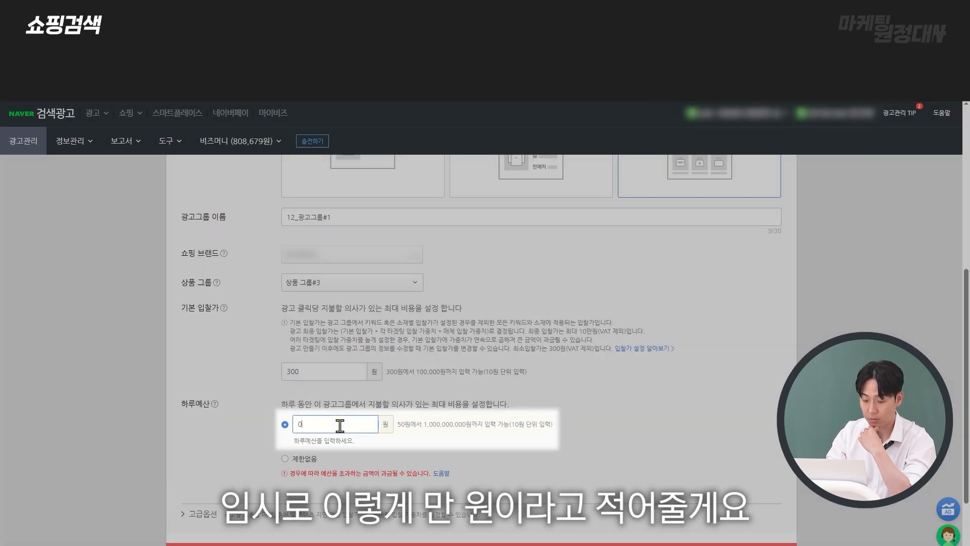
drag(339, 426, 277, 431)
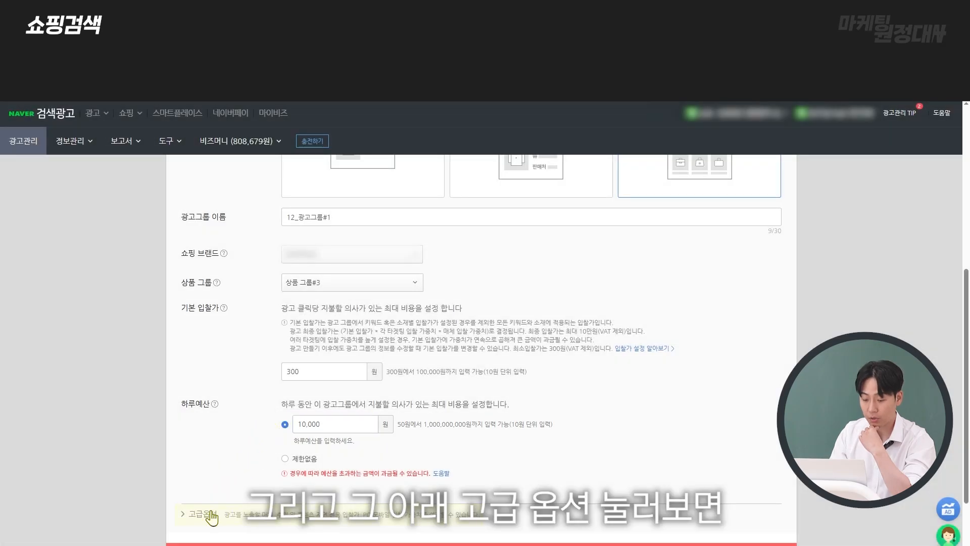
click(202, 514)
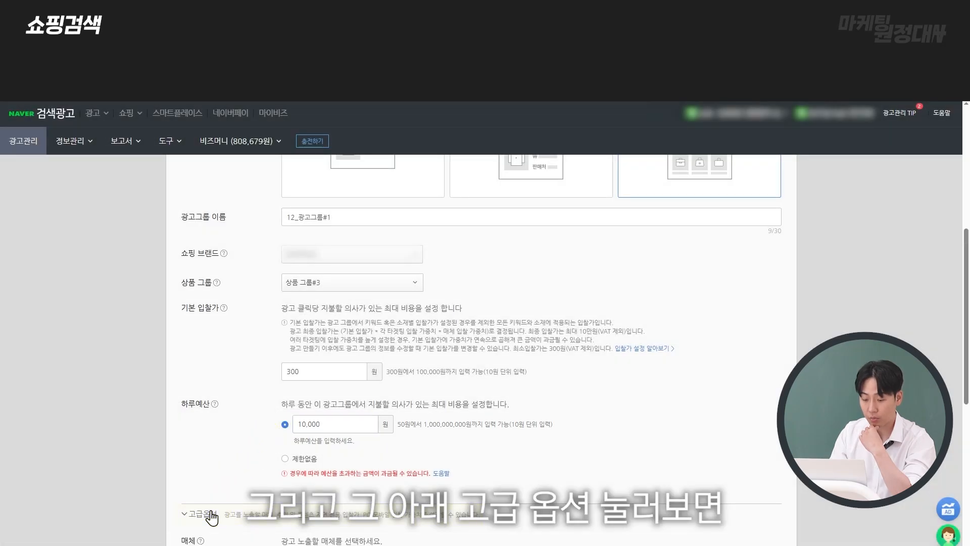
scroll(275, 463, down, 3)
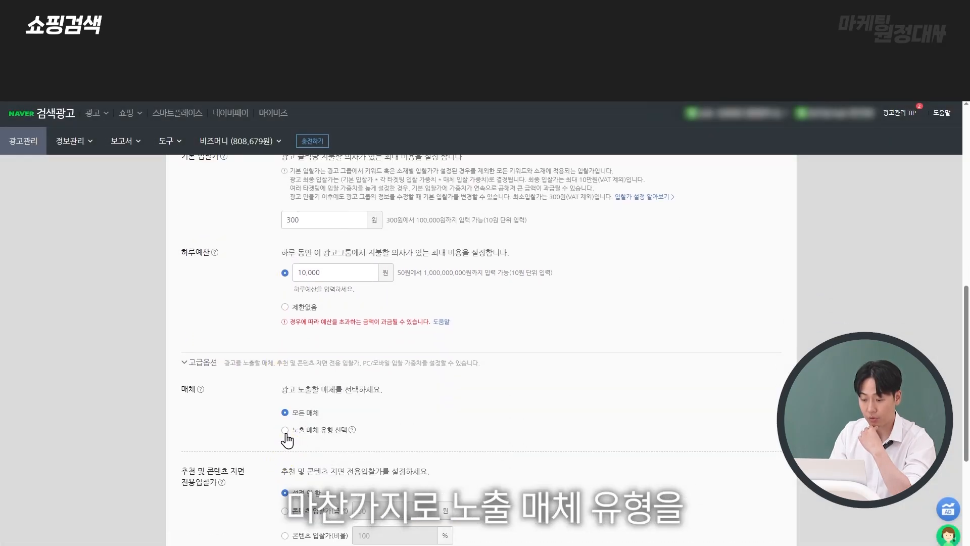
Set the ad group's media to 노출 매체 유형 선택, expand the restricted-media settings (노출 제한 매체 설정하기) and look through the listed media
click(285, 431)
scroll(427, 444, down, 2)
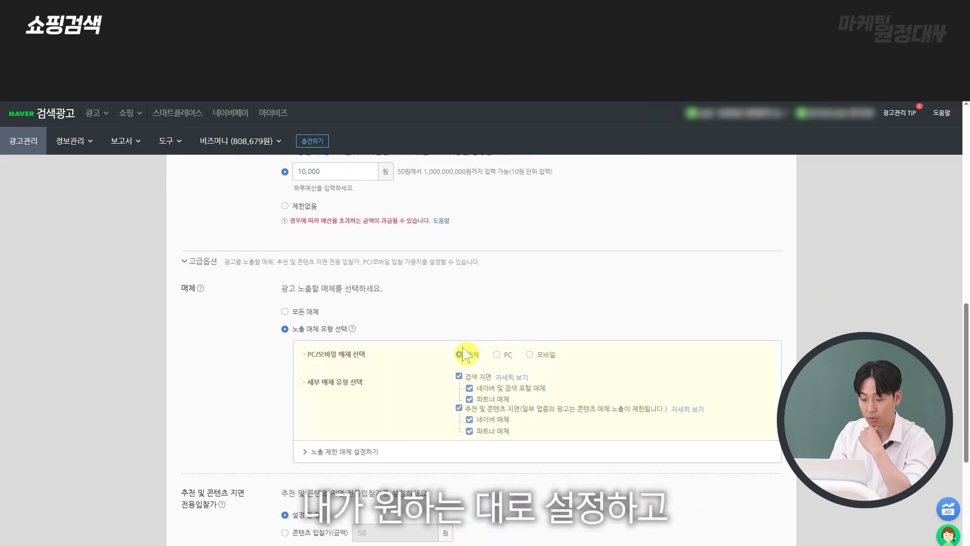
click(349, 451)
scroll(435, 434, down, 3)
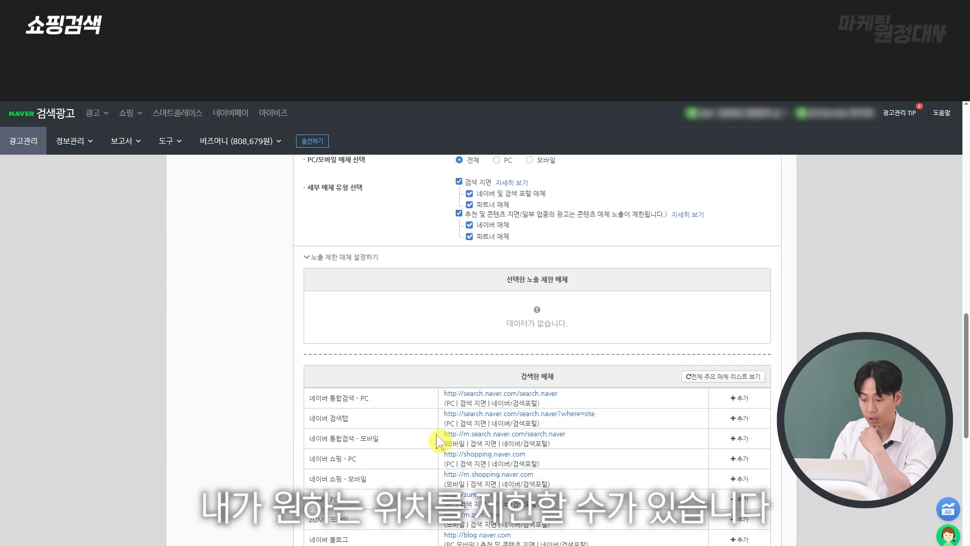
scroll(435, 435, down, 2)
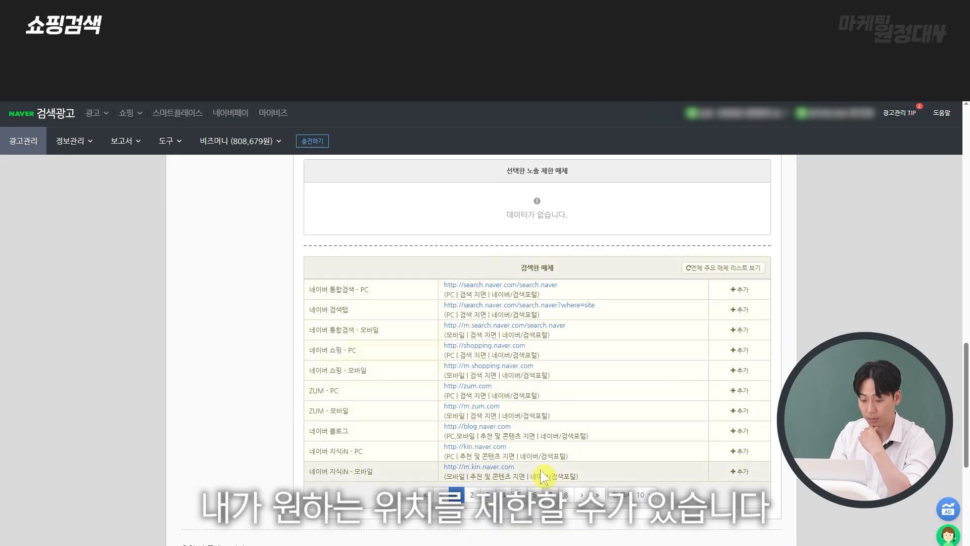
Review the content-placement bid and PC/mobile bid weight (입찰가중치) options, and save the ad group to continue
scroll(540, 473, down, 4)
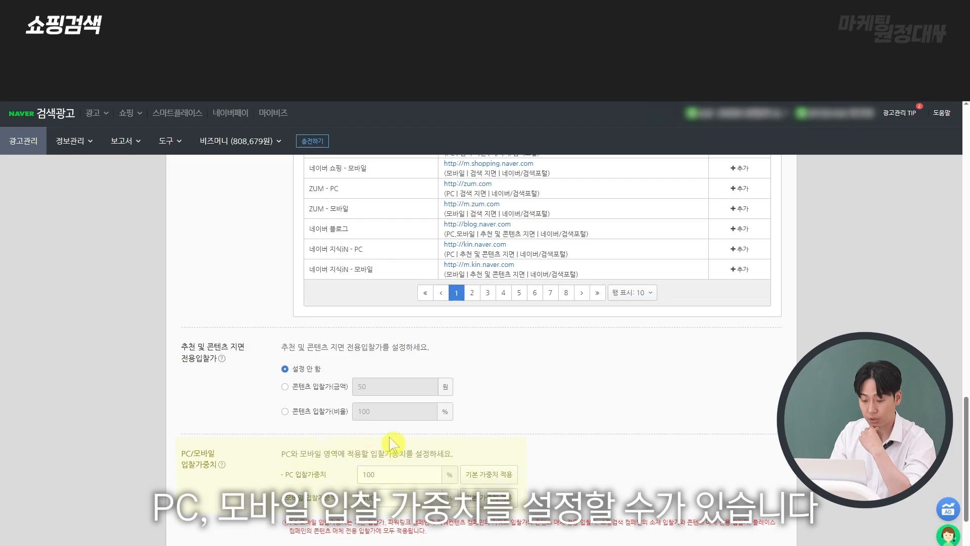
scroll(366, 434, down, 2)
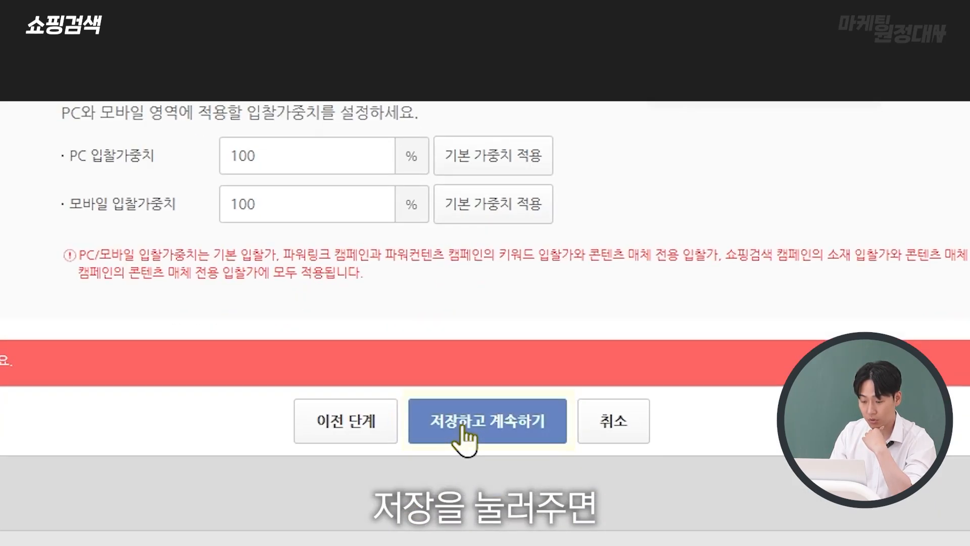
click(475, 507)
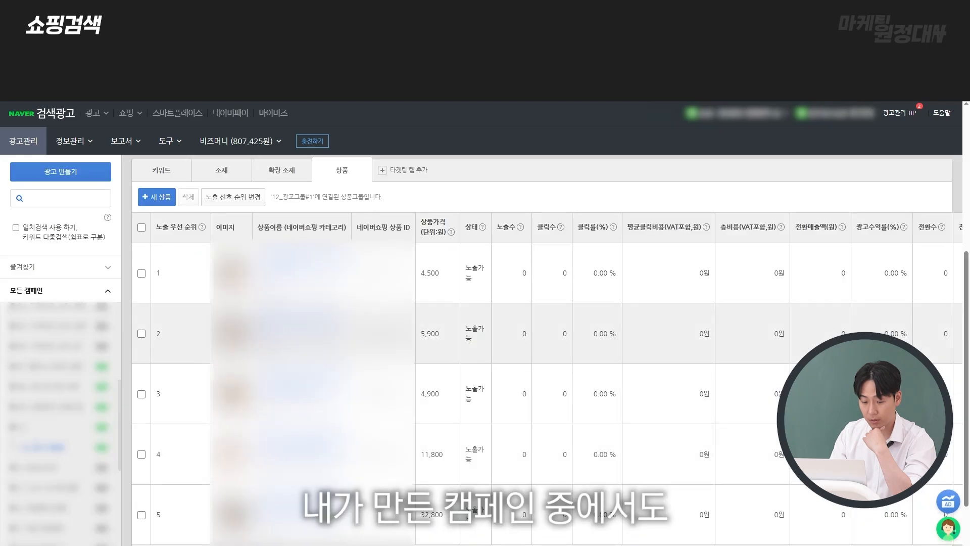